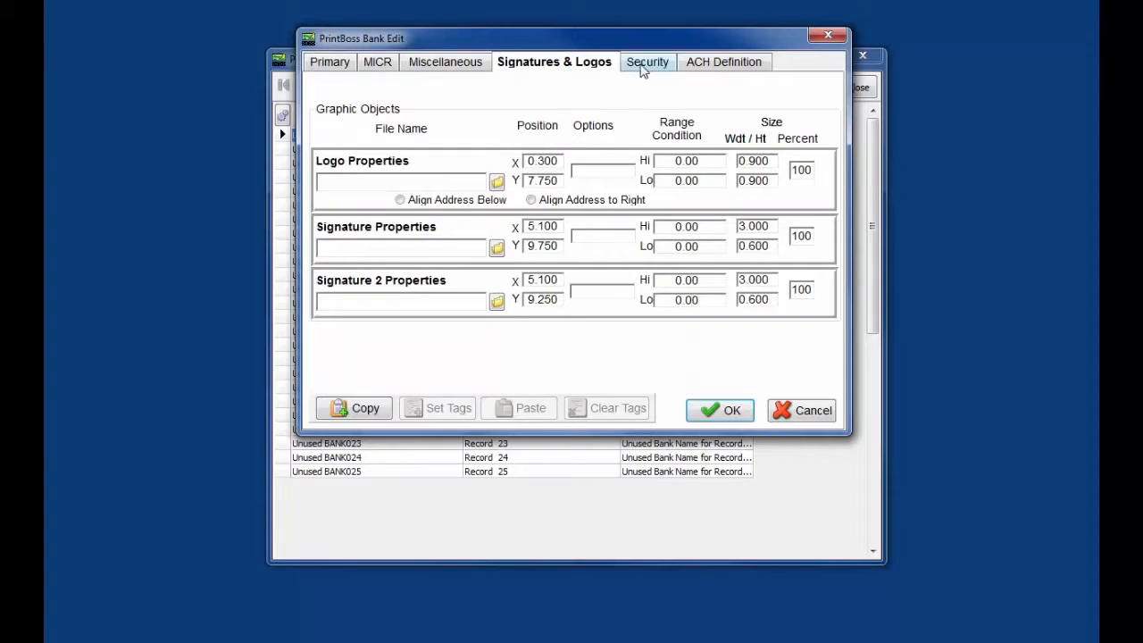
pyautogui.click(644, 68)
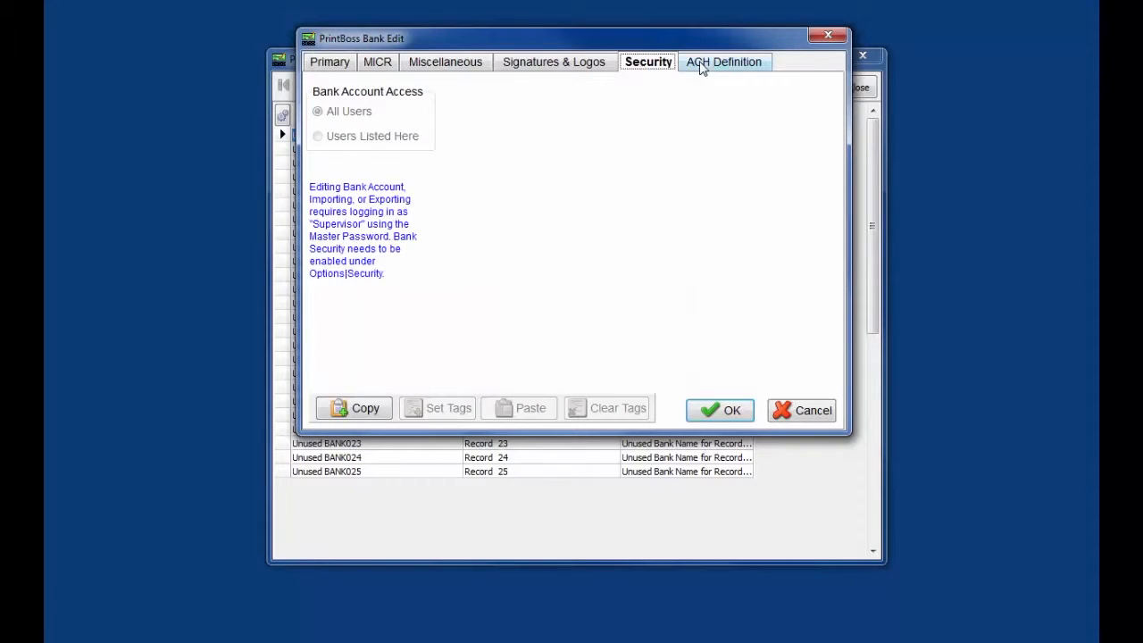
pyautogui.click(736, 64)
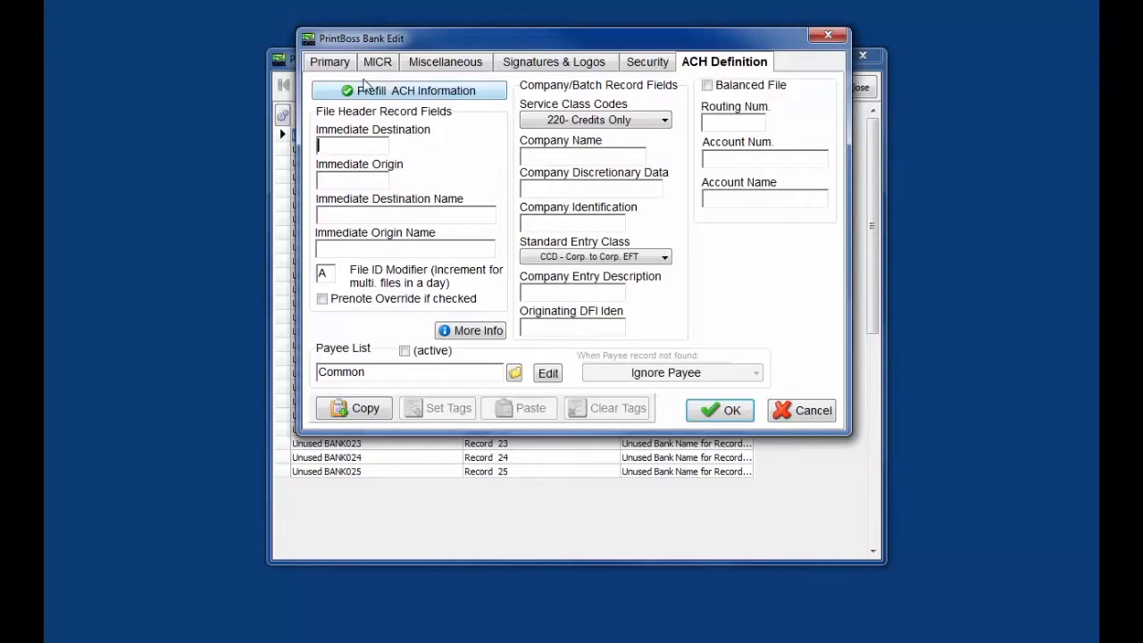
# Replace the bank record's Bank Code with "Bank ID:Company Name" in its primary settings
pyautogui.click(327, 65)
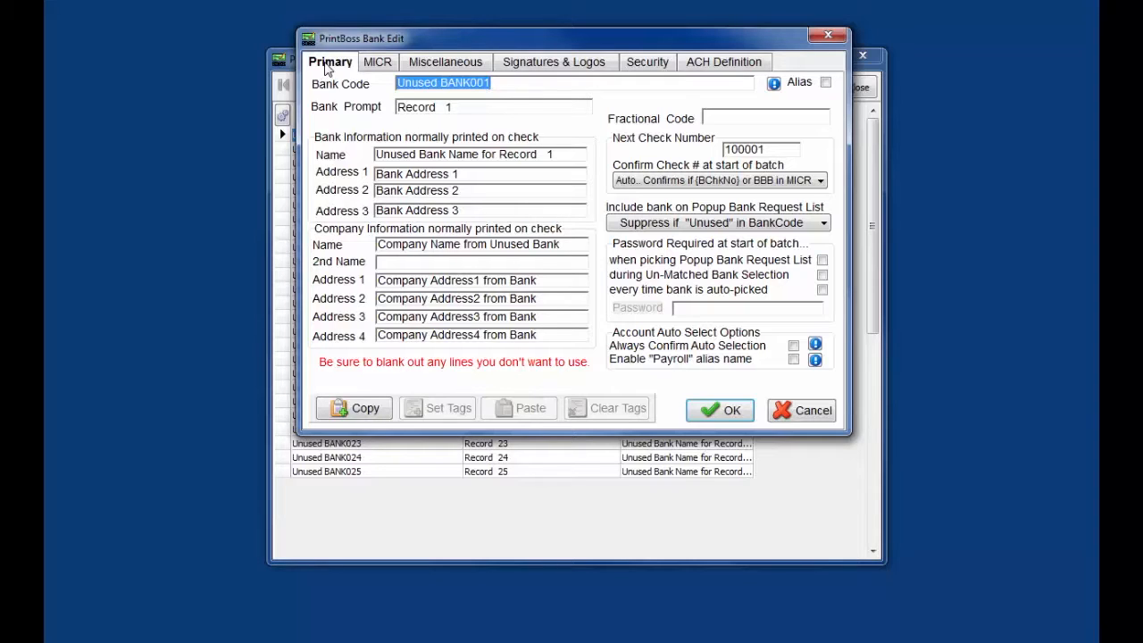
pyautogui.click(512, 82)
pyautogui.press('BackSpace')
pyautogui.press('BackSpace')
pyautogui.press('BackSpace')
pyautogui.press('BackSpace')
pyautogui.press('BackSpace')
pyautogui.press('BackSpace')
pyautogui.press('BackSpace')
pyautogui.press('BackSpace')
pyautogui.press('BackSpace')
pyautogui.press('BackSpace')
pyautogui.press('BackSpace')
pyautogui.press('BackSpace')
pyautogui.press('BackSpace')
pyautogui.press('BackSpace')
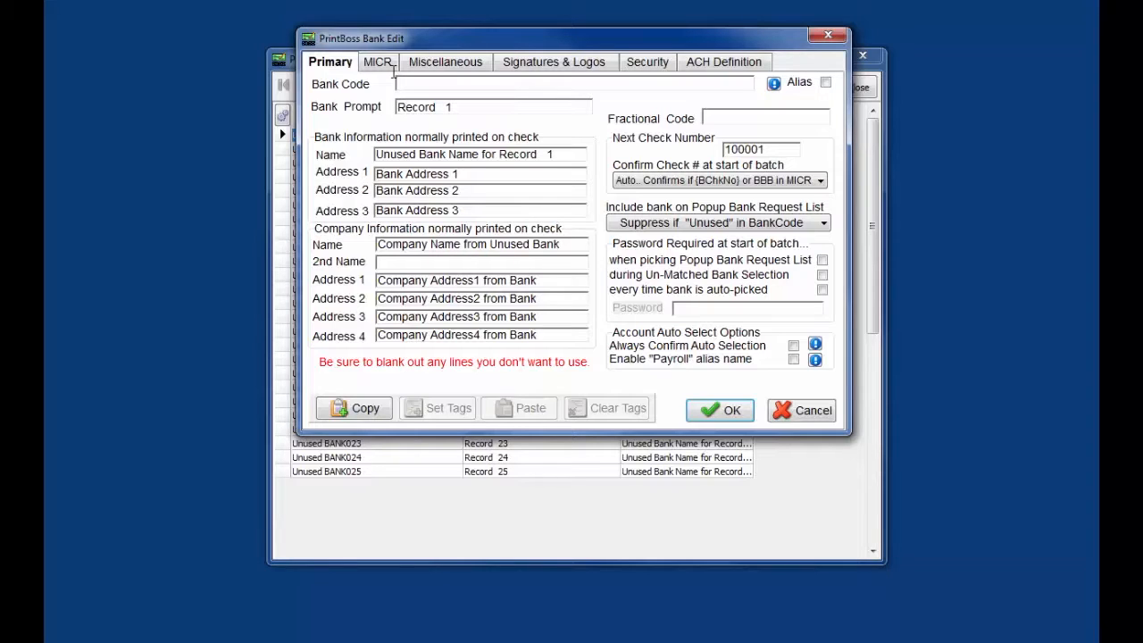
pyautogui.write('Bank ID')
pyautogui.write('O')
pyautogui.write('ompany Nam')
pyautogui.write('e')
pyautogui.press('Left')
pyautogui.press('Left')
pyautogui.press('Left')
pyautogui.press('Left')
pyautogui.press('Left')
pyautogui.press('Left')
pyautogui.press('Left')
pyautogui.press('Left')
pyautogui.press('Left')
pyautogui.press('Left')
pyautogui.press('Left')
pyautogui.press('Left')
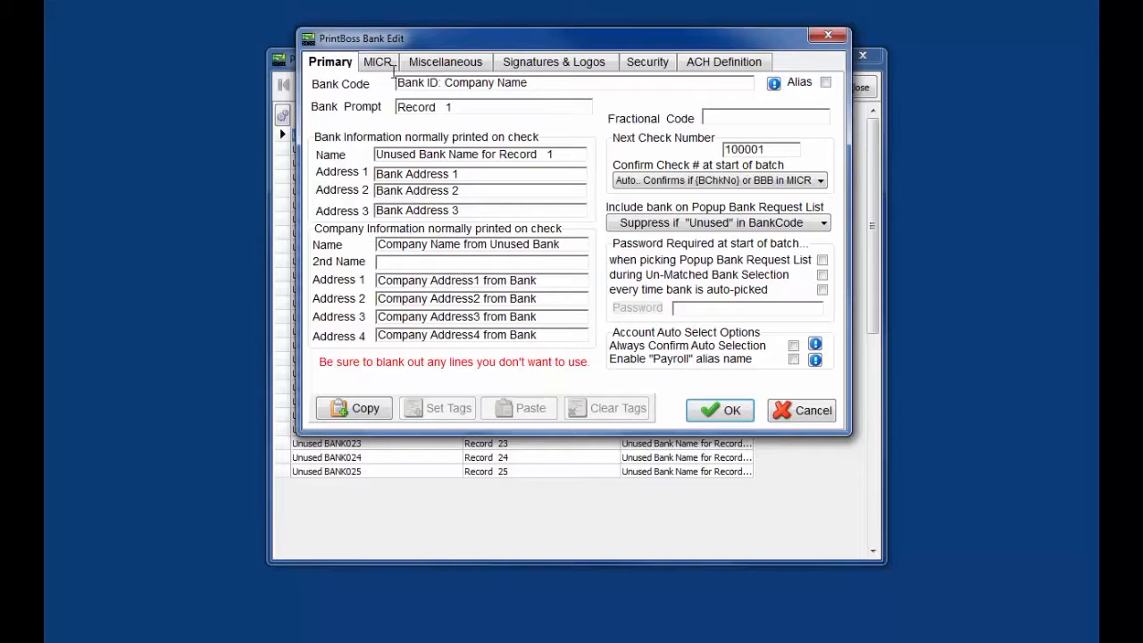
pyautogui.press('BackSpace')
pyautogui.click(533, 81)
# Replace the Bank Prompt text with "Operating Account"
pyautogui.moveTo(522, 105); pyautogui.dragTo(389, 105)
pyautogui.press('Delete')
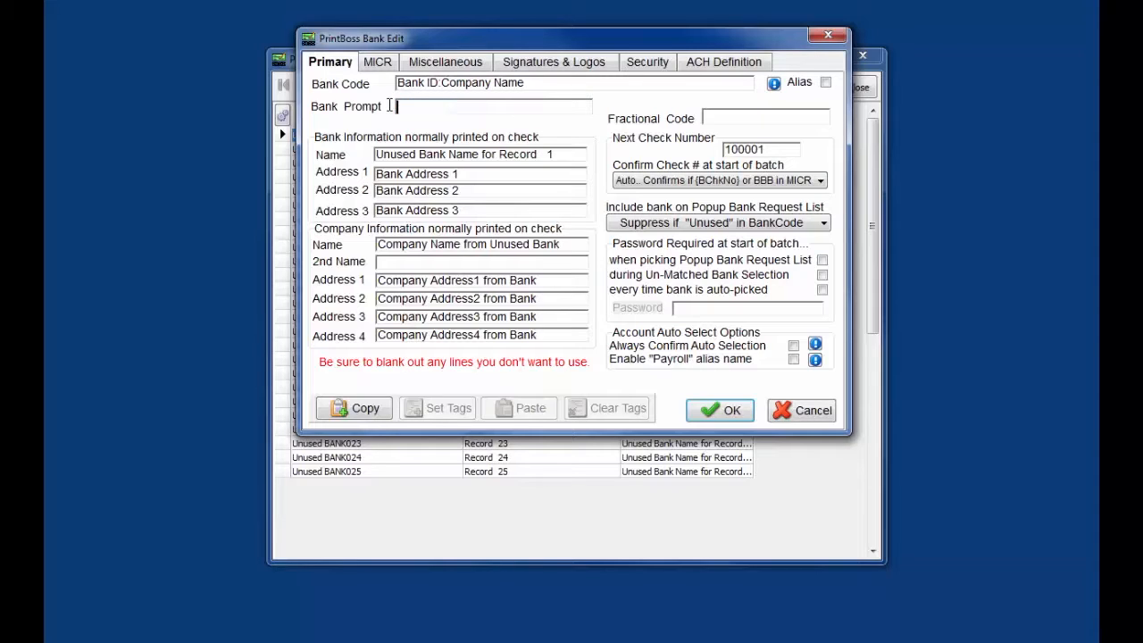
pyautogui.write('Operating Account')
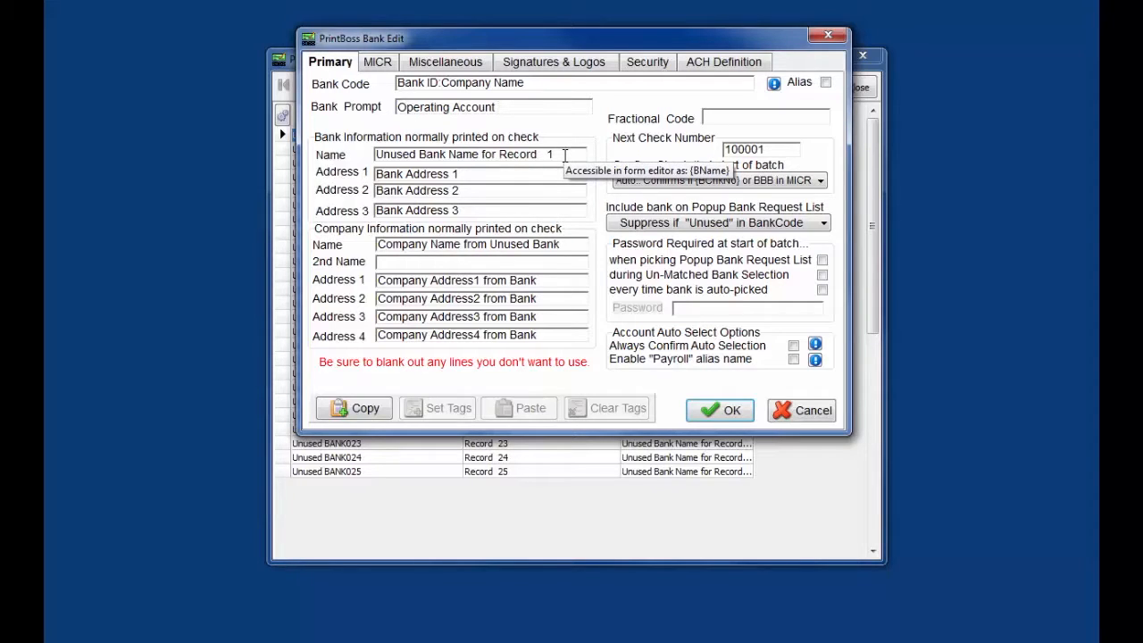
# Replace the bank name printed on the check with "Bank of America"
pyautogui.moveTo(565, 154); pyautogui.dragTo(378, 150)
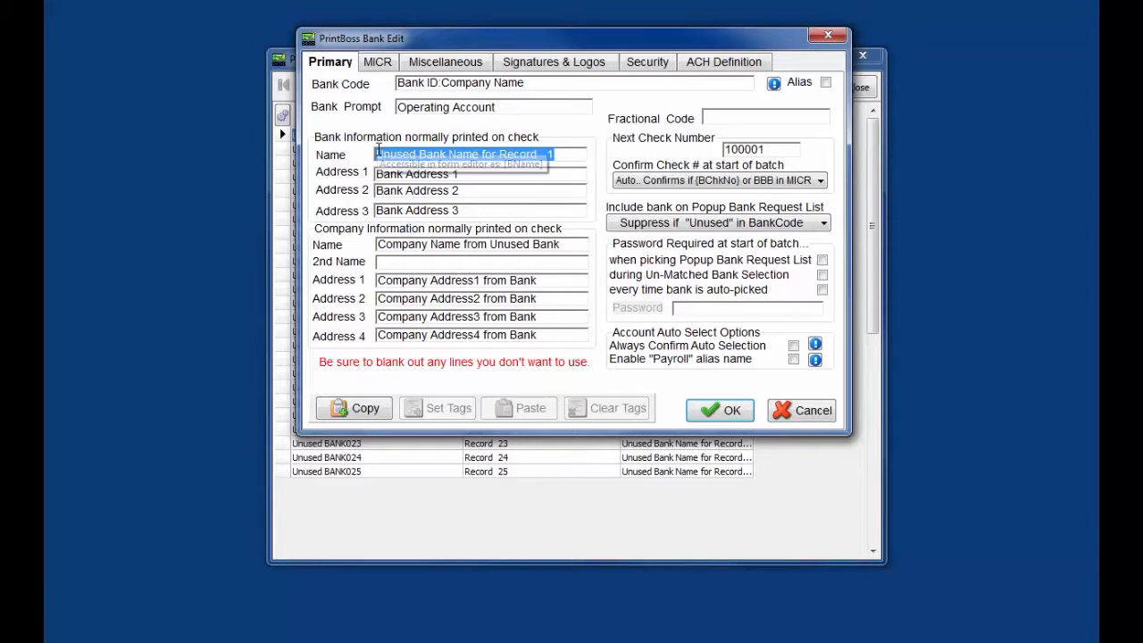
pyautogui.write('Bank of')
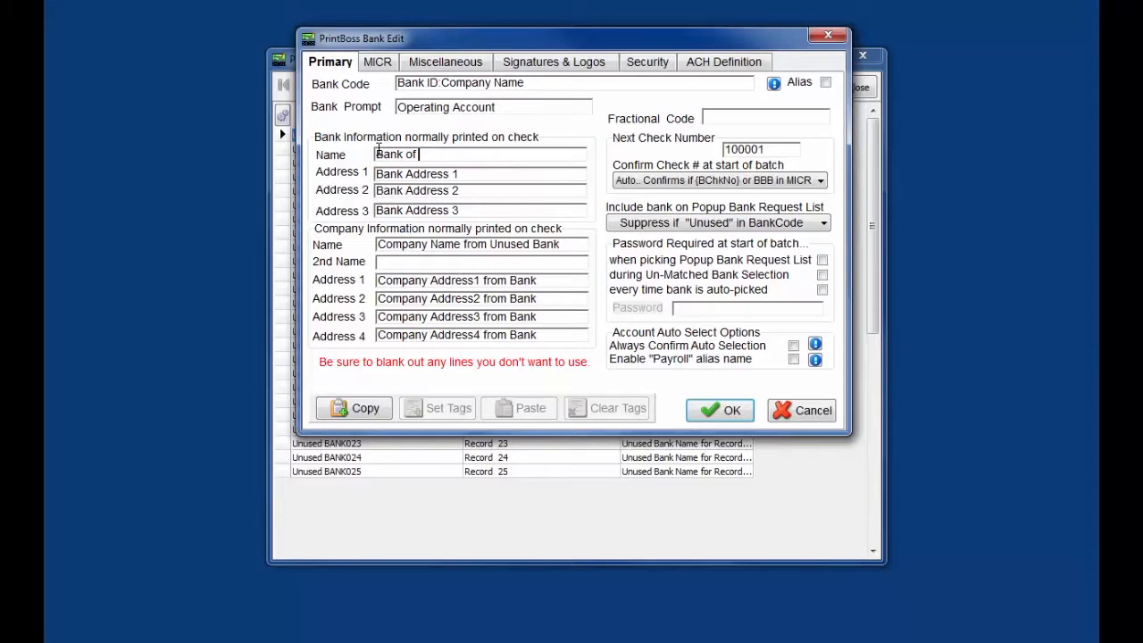
pyautogui.write(' American')
pyautogui.press('BackSpace')
# Clear all three bank address lines in the bank information printed on the check
pyautogui.click(478, 210)
pyautogui.moveTo(459, 212); pyautogui.dragTo(360, 213)
pyautogui.press('BackSpace')
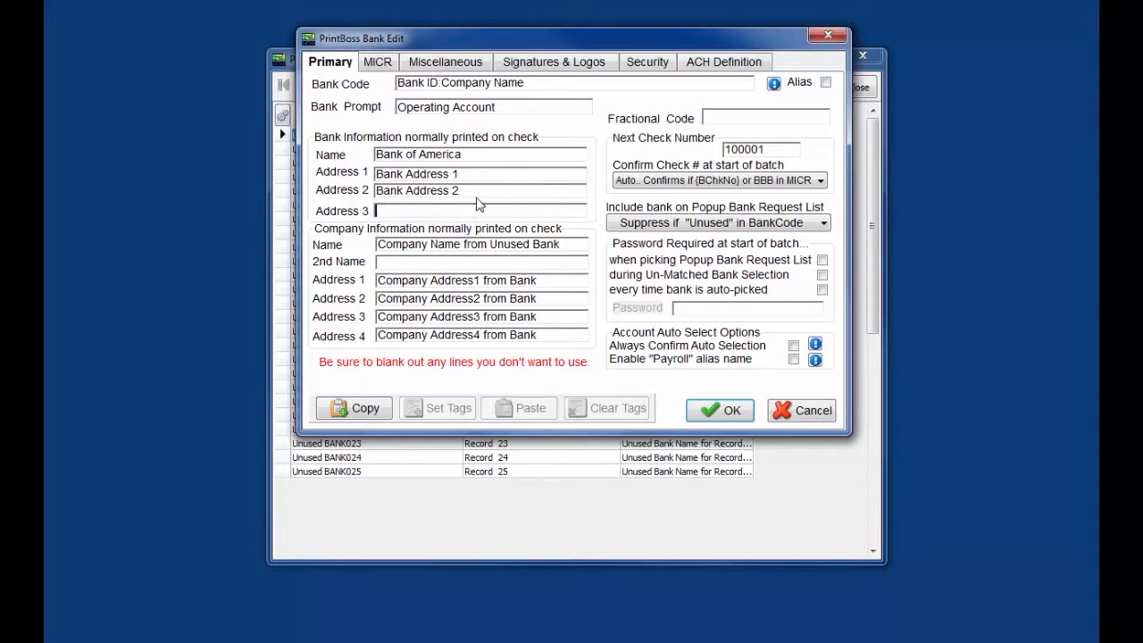
pyautogui.moveTo(460, 191); pyautogui.dragTo(367, 191)
pyautogui.press('BackSpace')
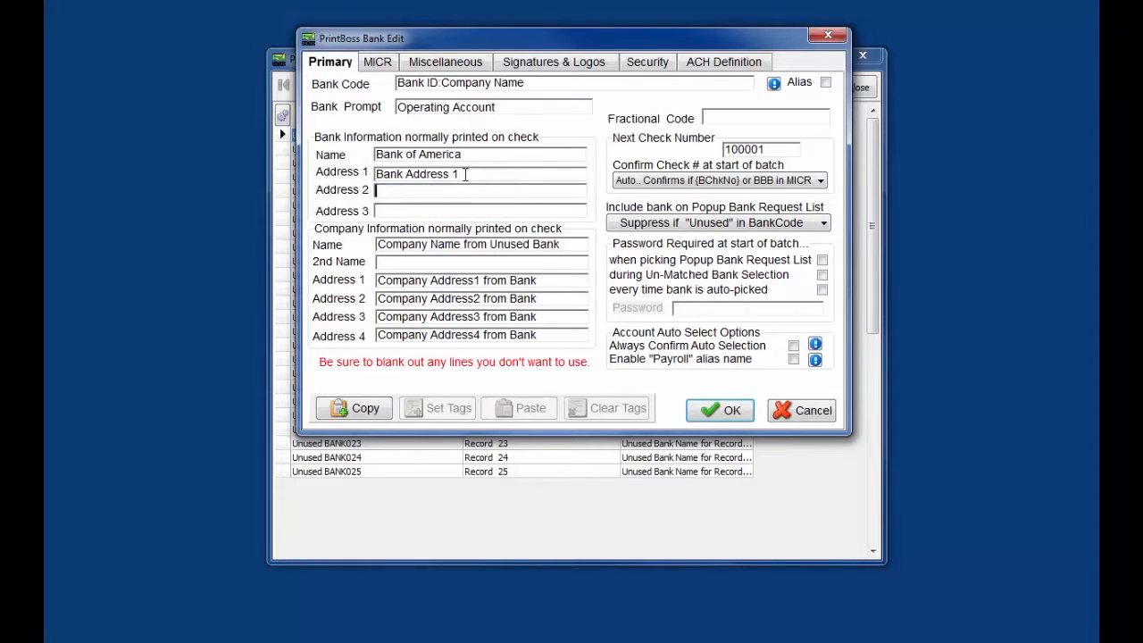
pyautogui.moveTo(465, 174); pyautogui.dragTo(374, 176)
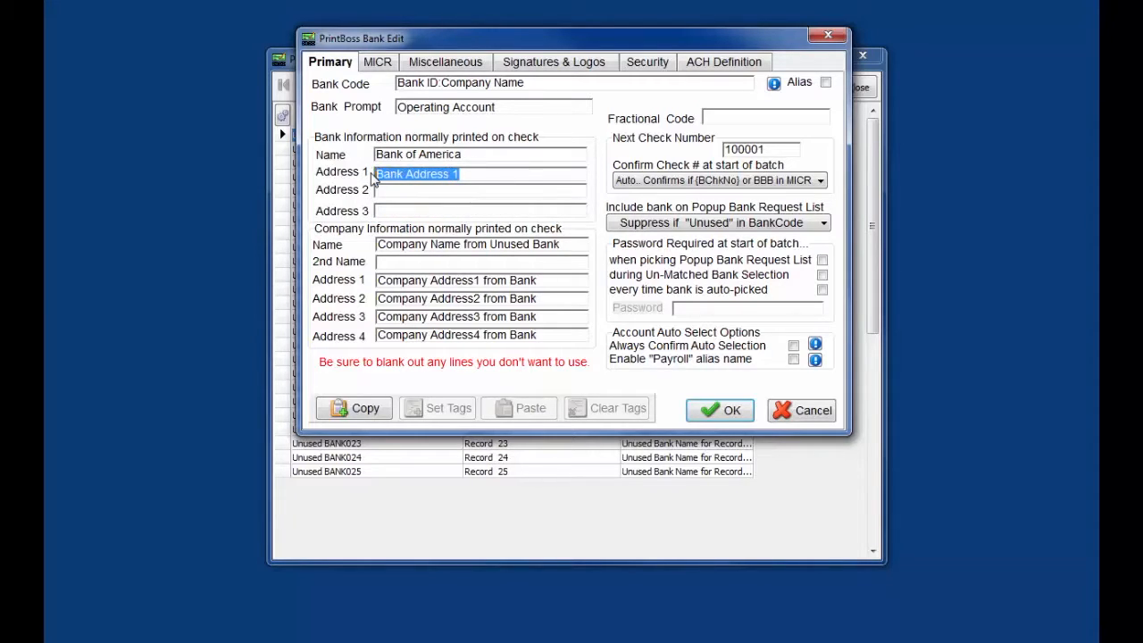
pyautogui.press('BackSpace')
# Replace the company name printed on the check with "Wellspring Software Inc."
pyautogui.moveTo(567, 245); pyautogui.dragTo(362, 241)
pyautogui.press('BackSpace')
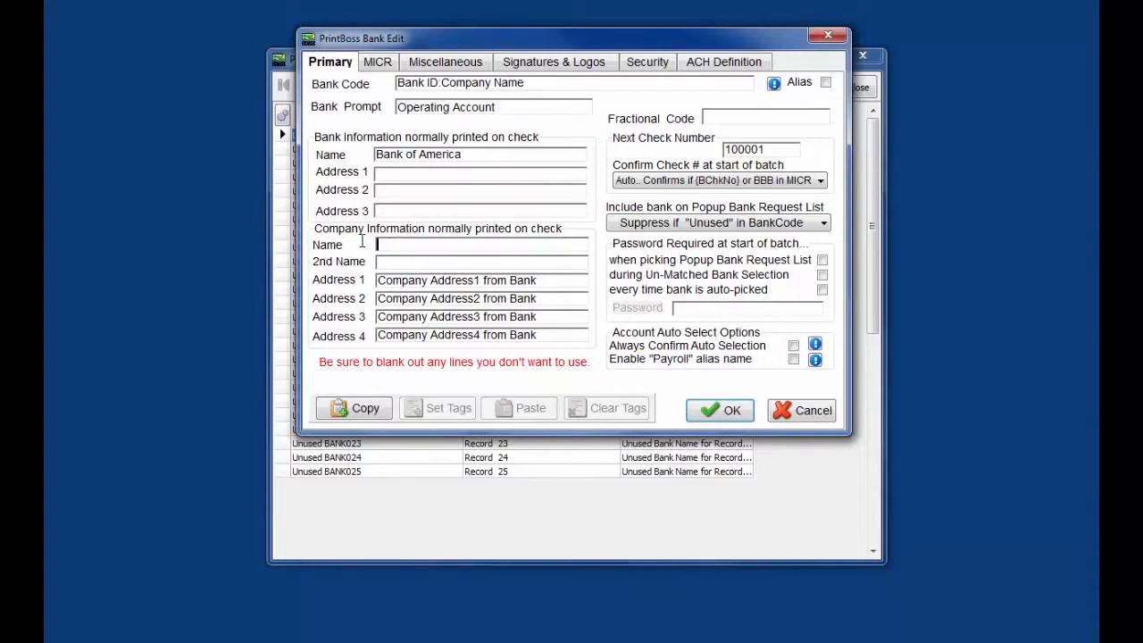
pyautogui.write('Wellspring Softww')
pyautogui.press('BackSpace')
pyautogui.write('are')
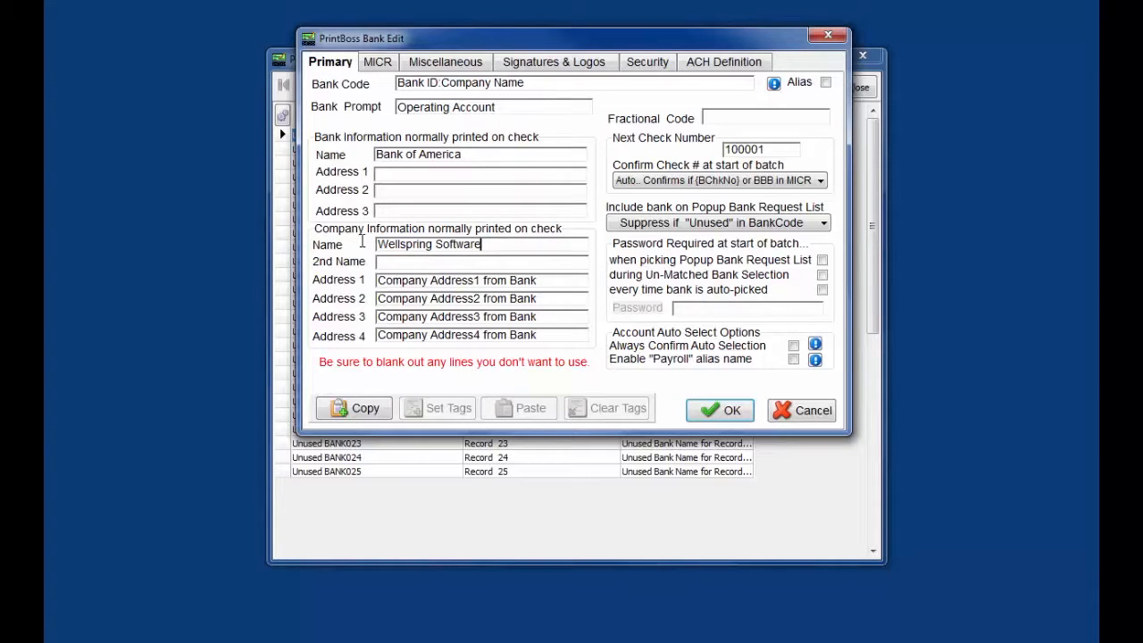
pyautogui.write(' Inc.')
# Clear company address lines 3 and 4 in the company information printed on the check
pyautogui.moveTo(544, 334); pyautogui.dragTo(362, 327)
pyautogui.press('Delete')
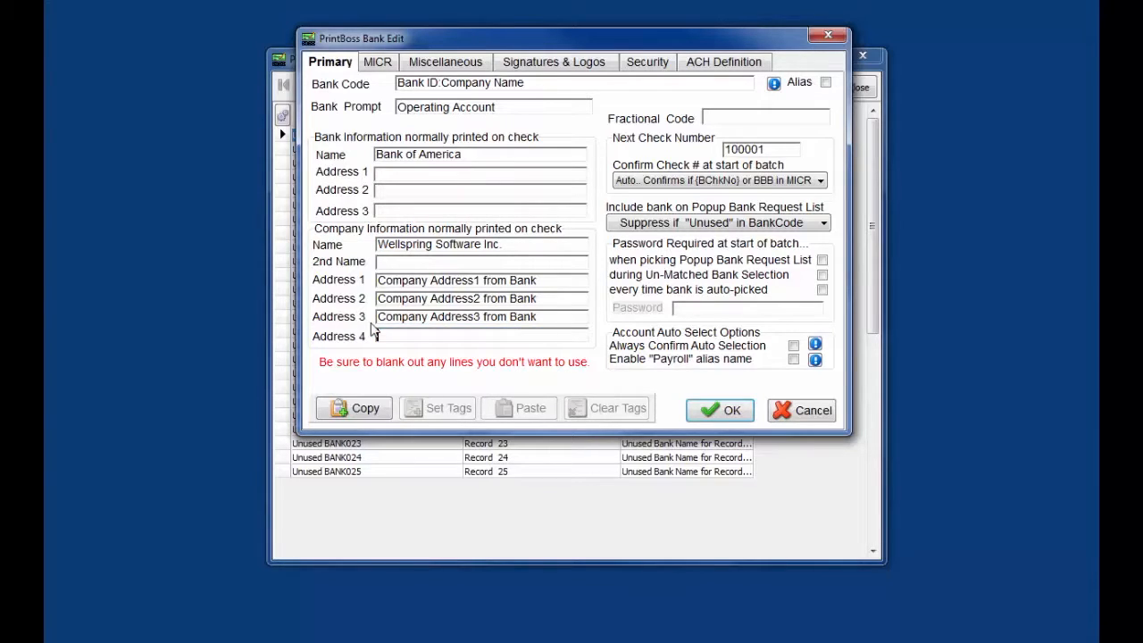
pyautogui.moveTo(562, 319); pyautogui.dragTo(369, 312)
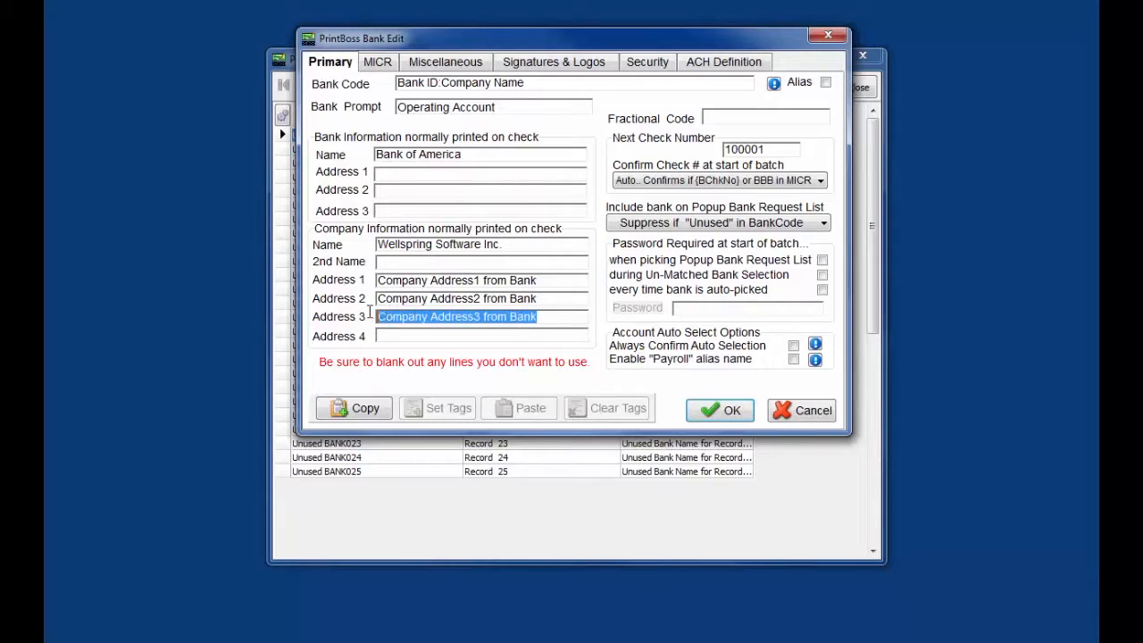
pyautogui.press('Delete')
# Enter the Fractional Code 123/22222 and set the Next Check Number to 100002
pyautogui.click(717, 118)
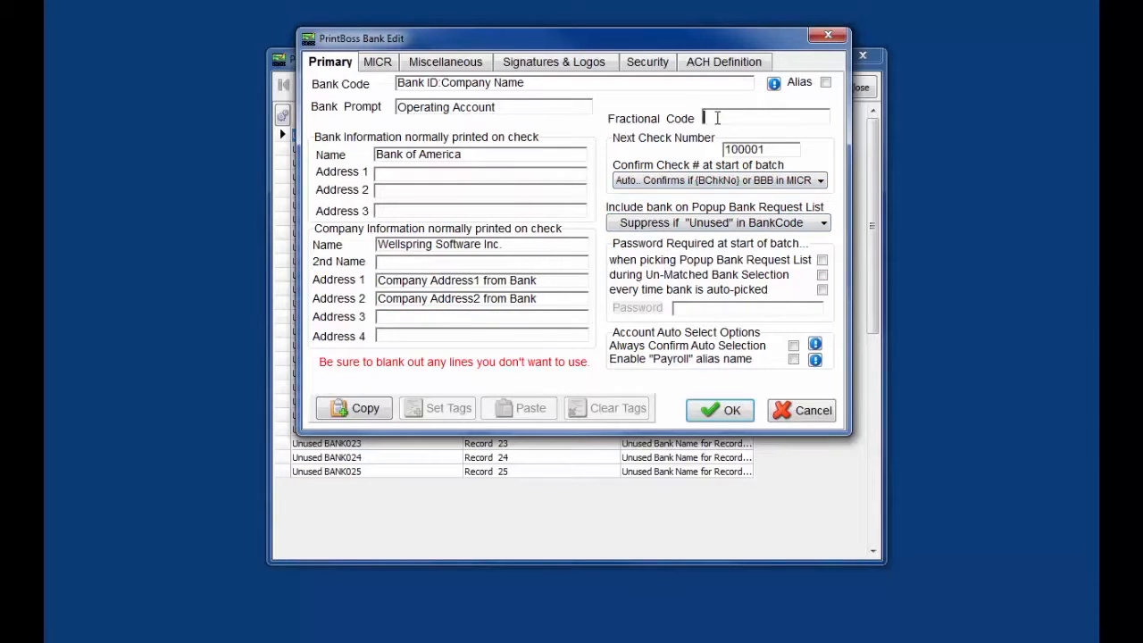
pyautogui.write('123/22222')
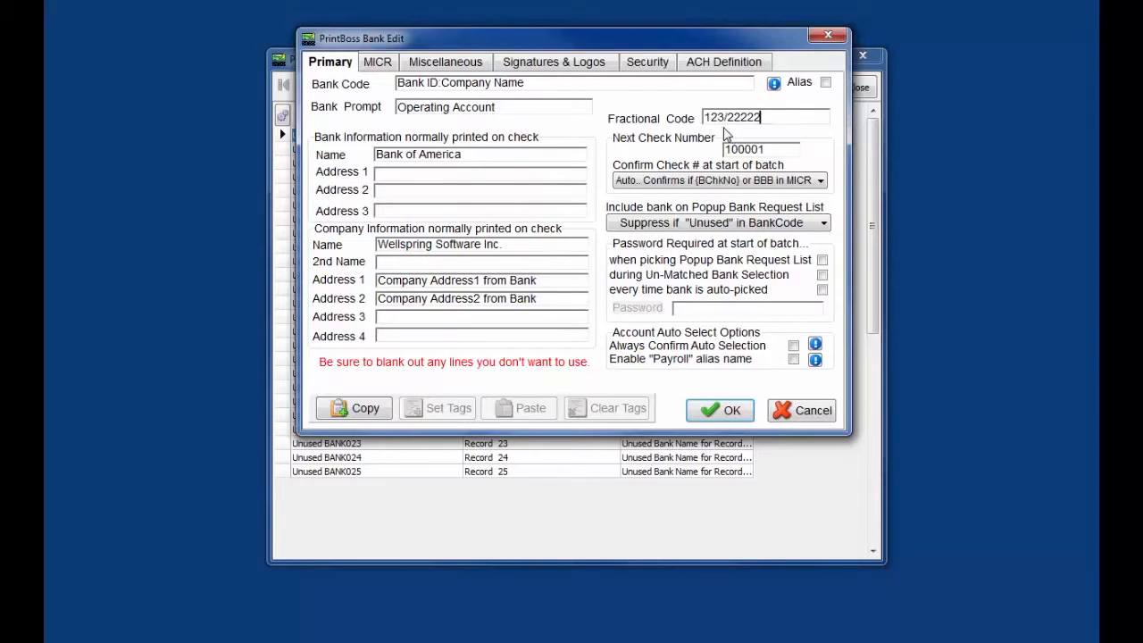
pyautogui.click(766, 149)
pyautogui.press('BackSpace')
pyautogui.write('2')
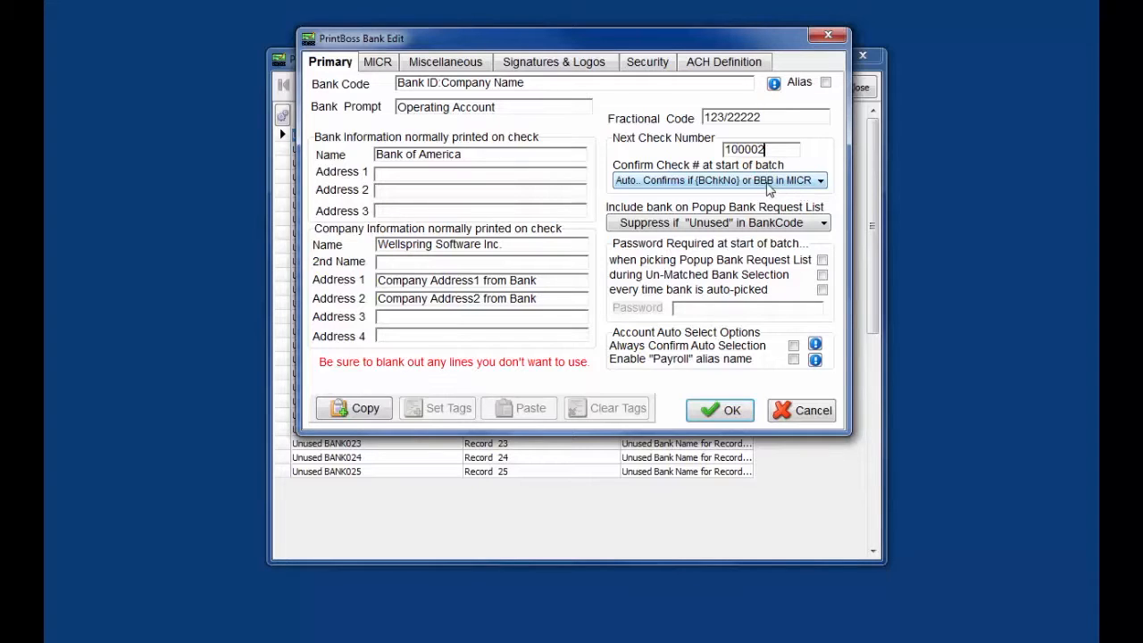
pyautogui.moveTo(768, 191)
# Set the check number format in the MICR settings to {BChkNo}
pyautogui.click(369, 66)
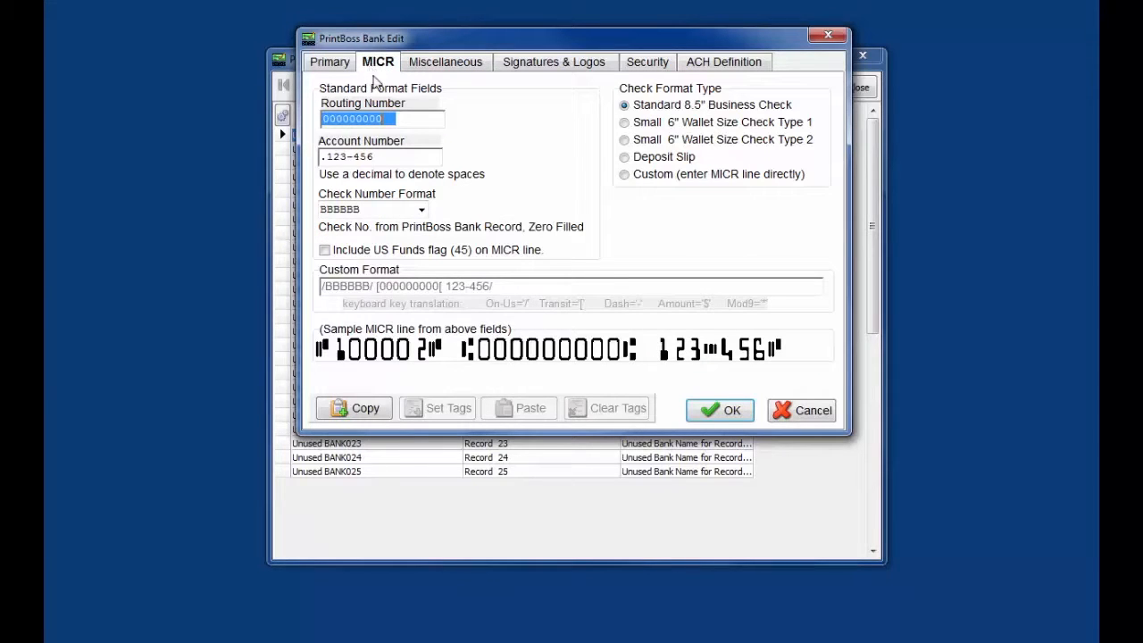
pyautogui.click(409, 157)
pyautogui.moveTo(386, 157); pyautogui.dragTo(314, 158)
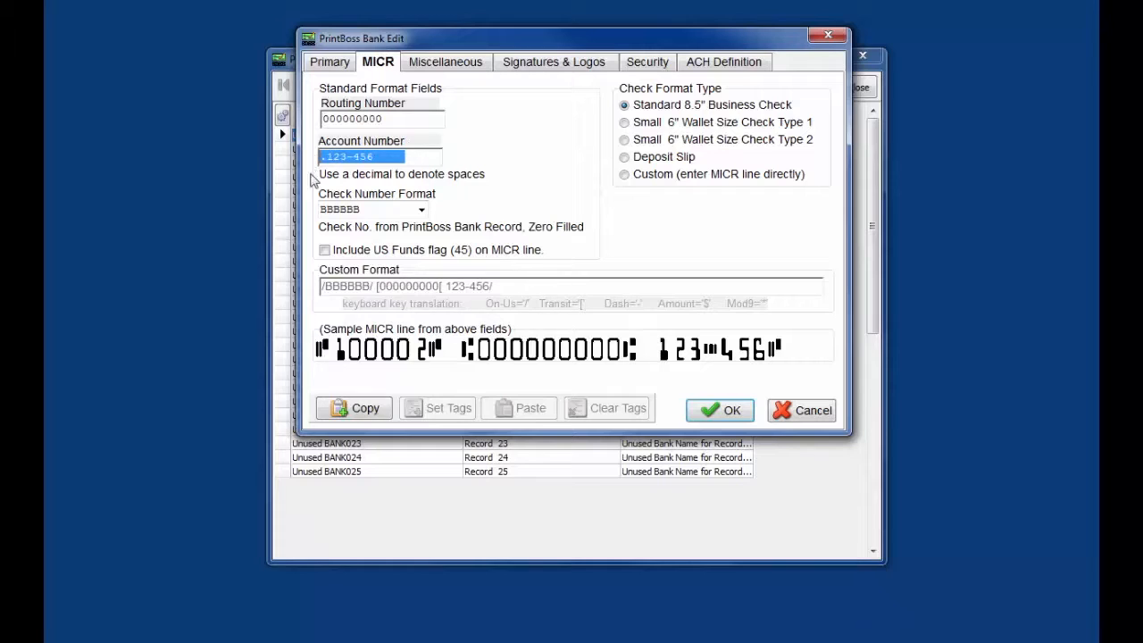
pyautogui.click(389, 208)
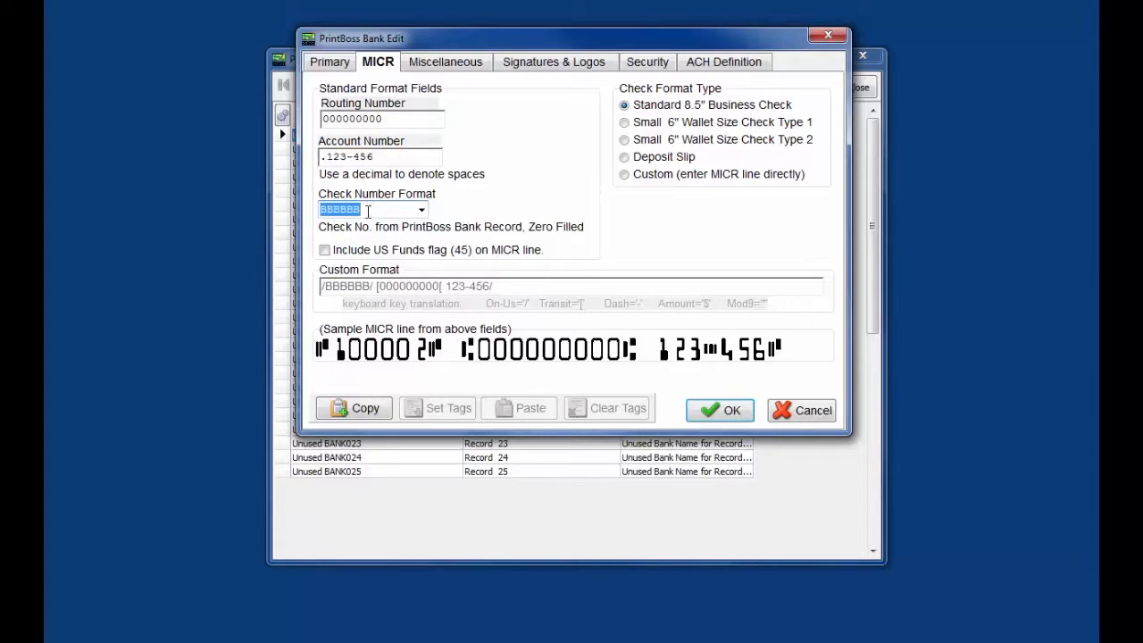
pyautogui.click(408, 119)
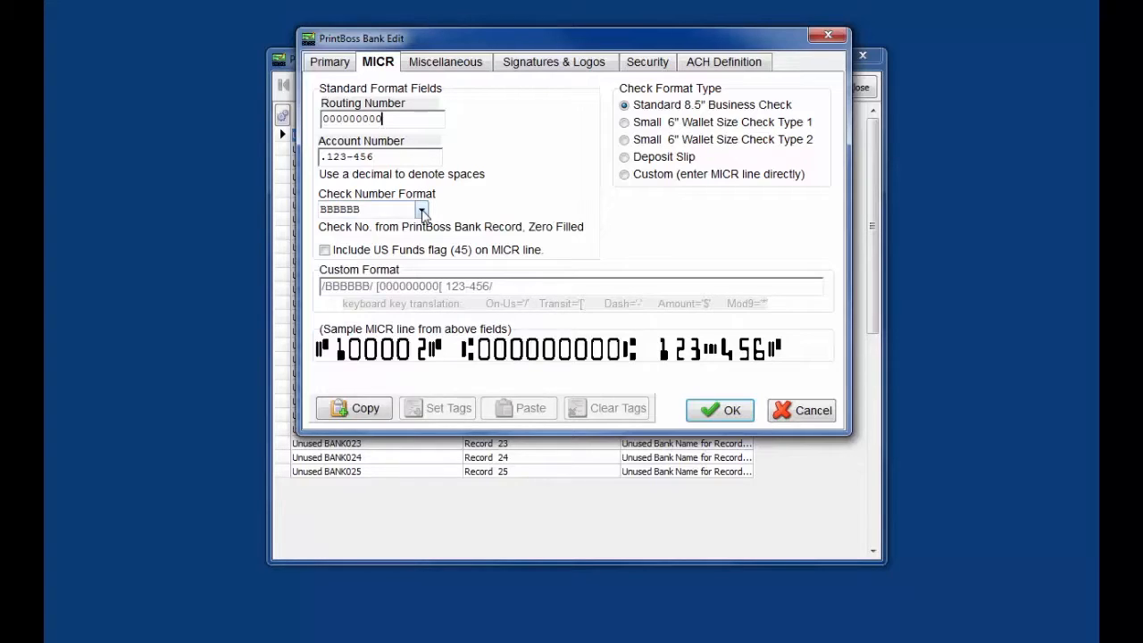
pyautogui.click(420, 210)
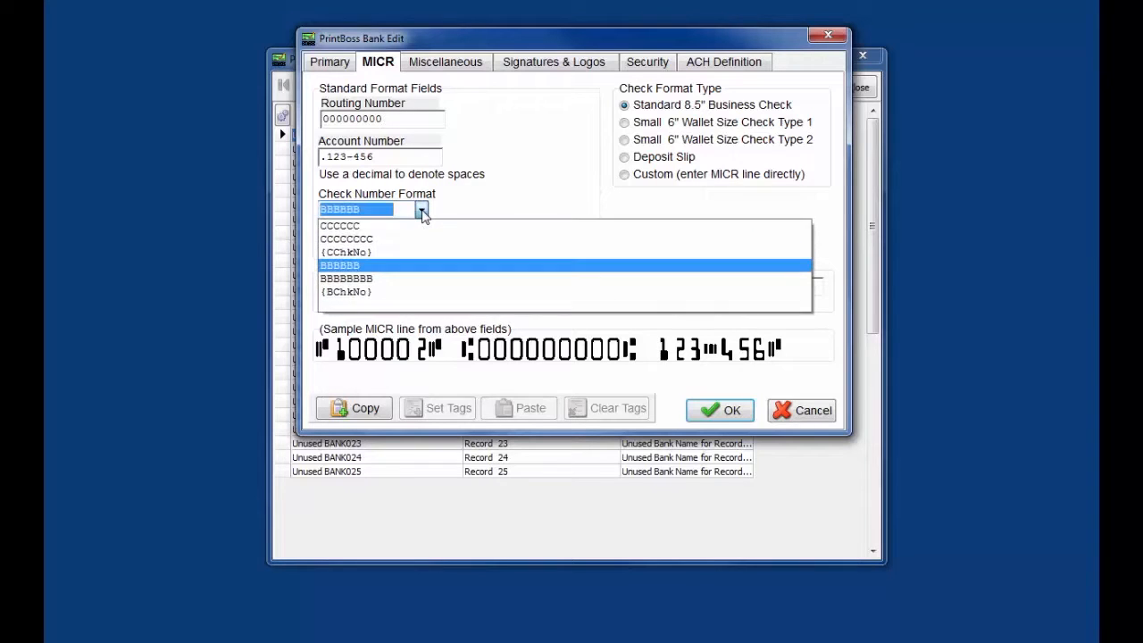
pyautogui.click(366, 292)
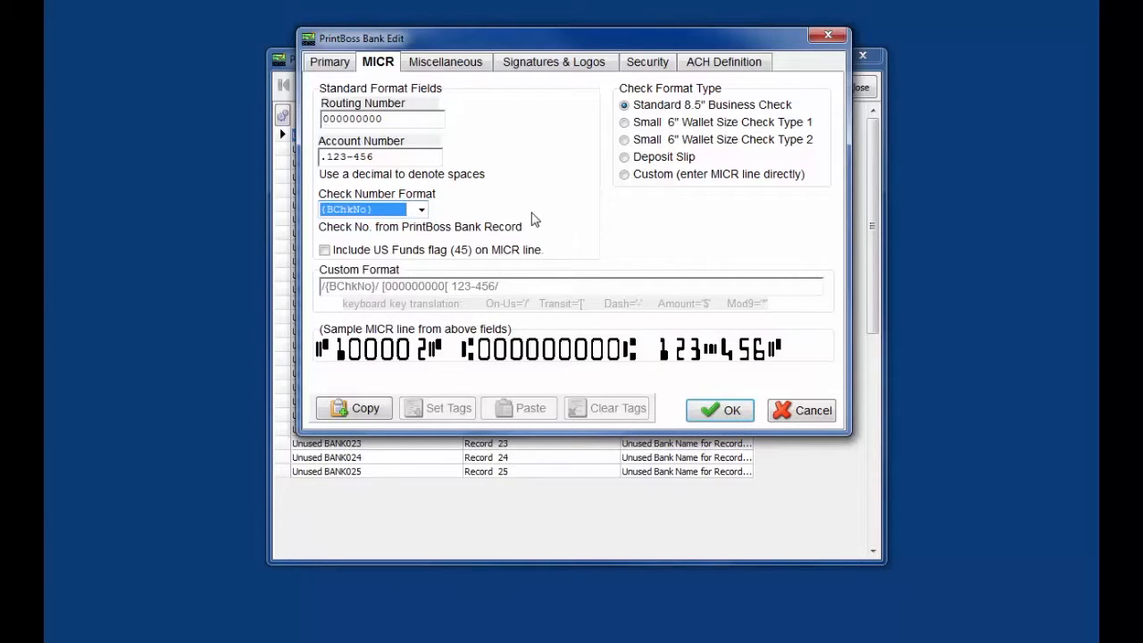
# Try the US Funds flag (45) on the MICR line and the Custom check format type, restoring the original options
pyautogui.click(325, 251)
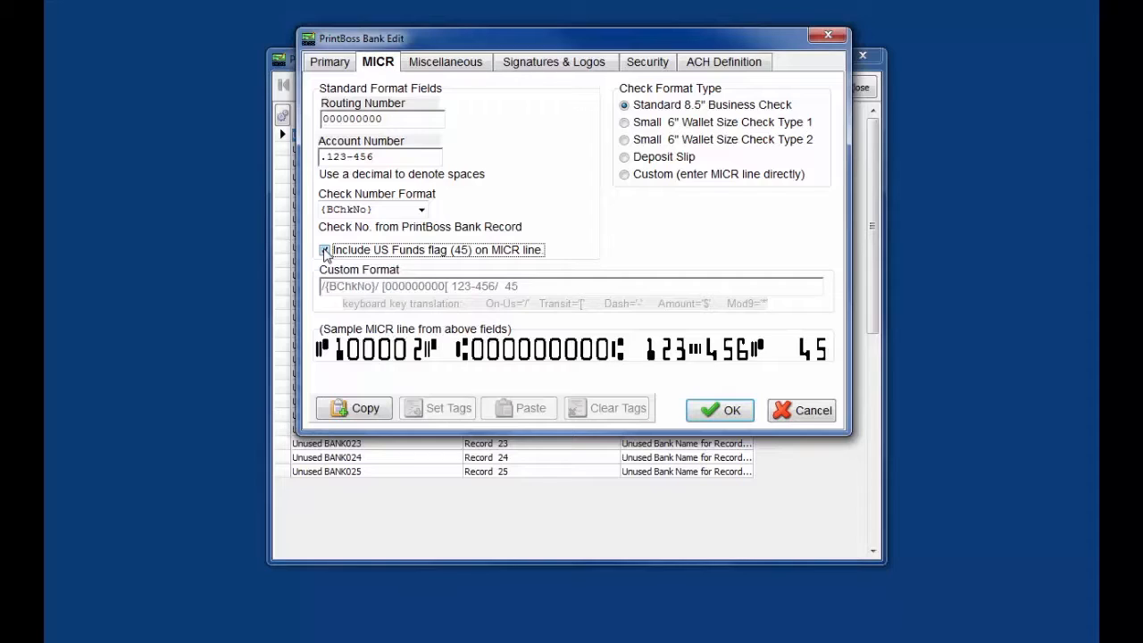
pyautogui.click(325, 251)
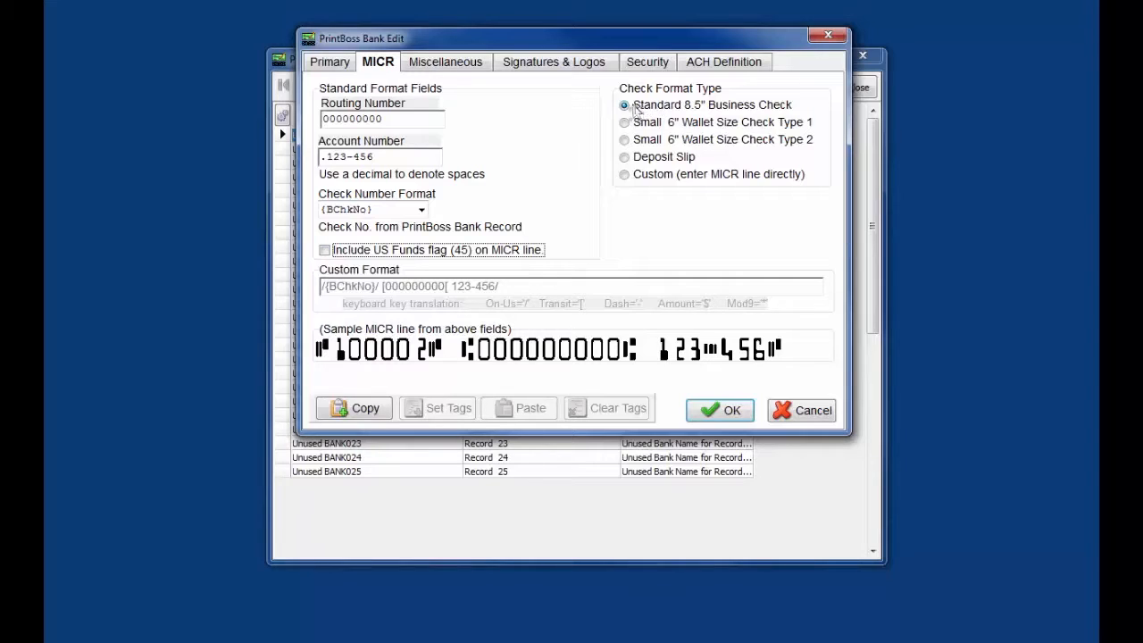
pyautogui.click(624, 175)
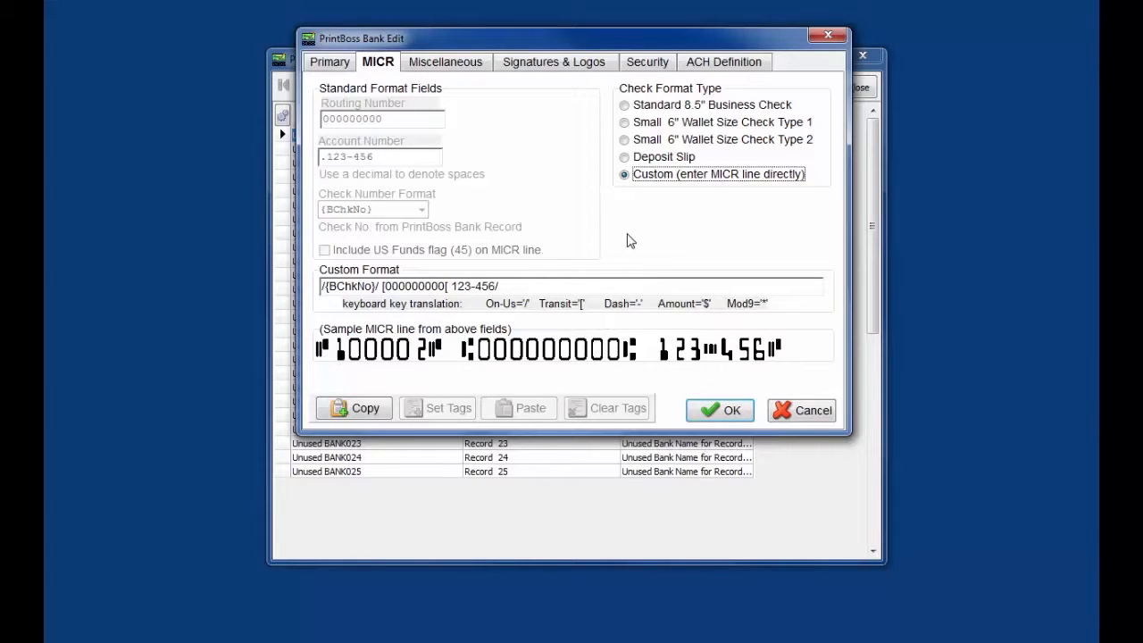
pyautogui.click(625, 105)
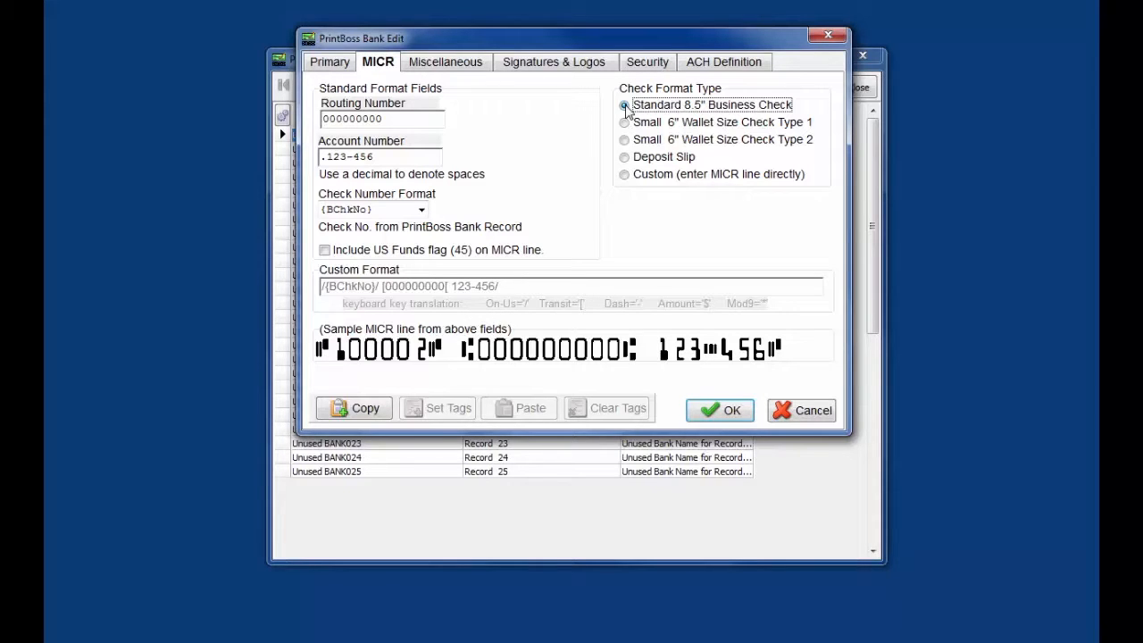
# Rename miscellaneous flag 2 as "Void After 60 Days"
pyautogui.click(448, 64)
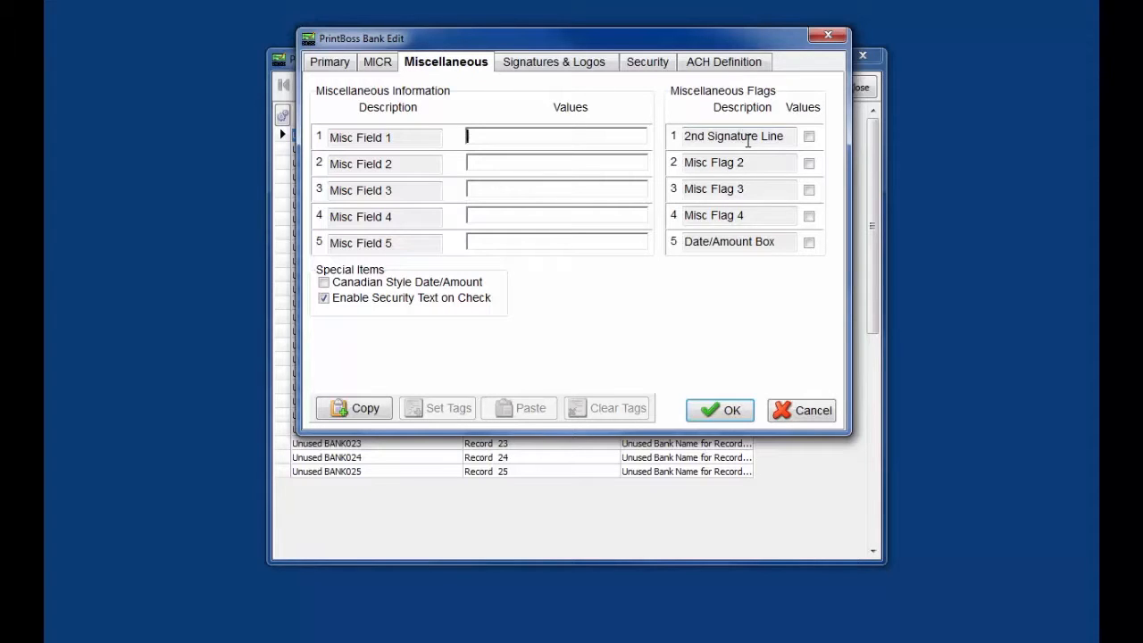
pyautogui.click(747, 139)
pyautogui.moveTo(778, 162); pyautogui.dragTo(671, 161)
pyautogui.write('V')
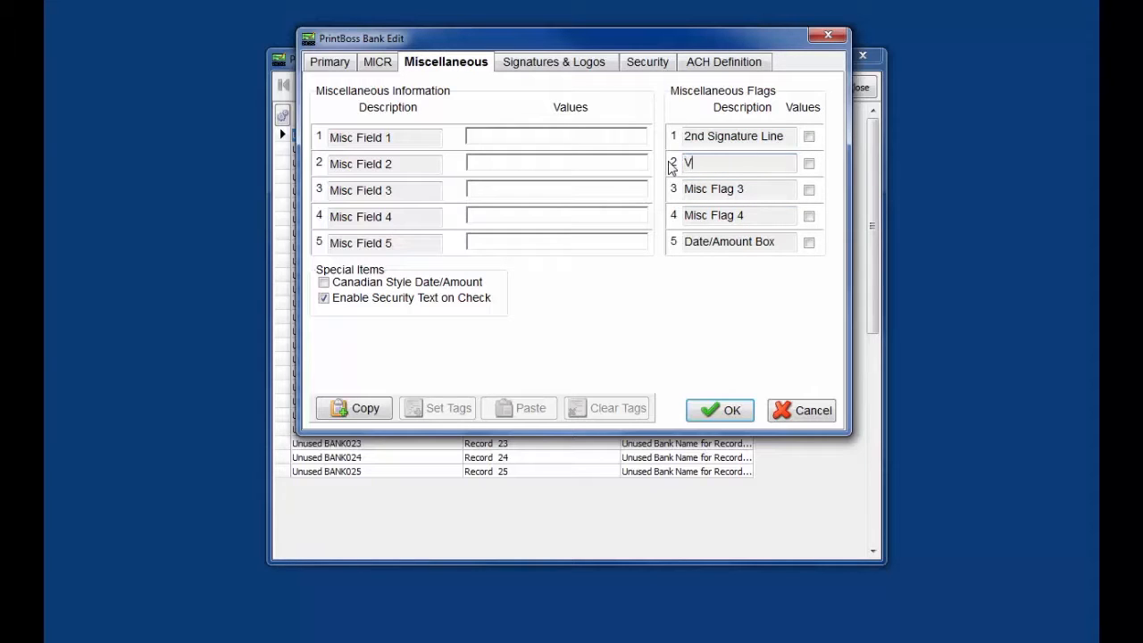
pyautogui.write('oid After 60 Days')
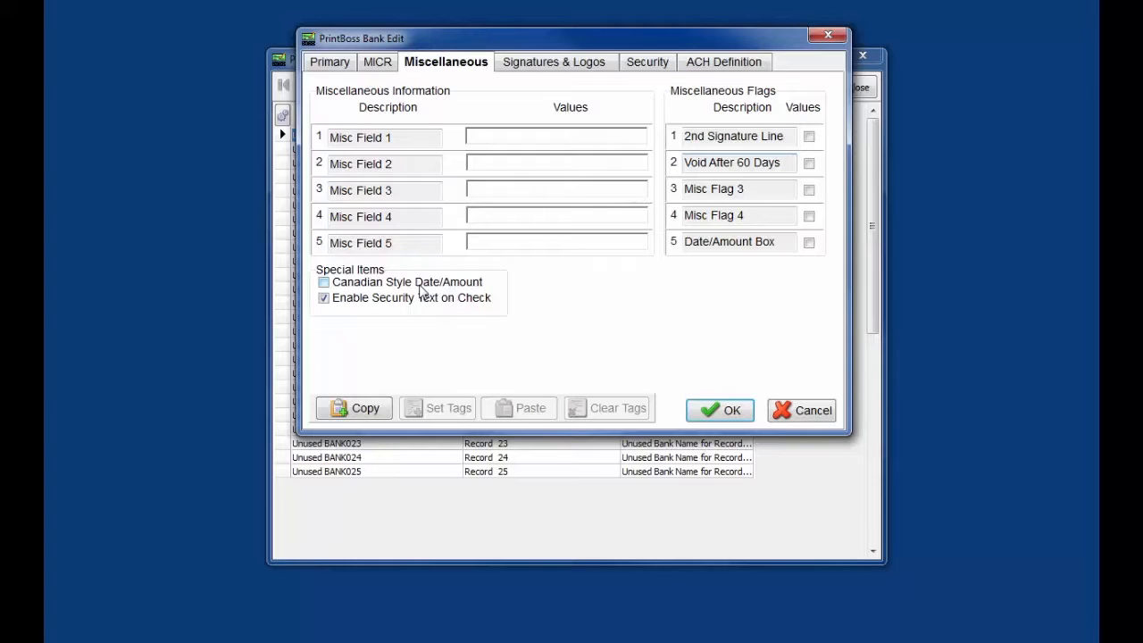
# Try toggling the Canadian Style Date/Amount and Enable Security Text on Check options, restoring each one
pyautogui.click(324, 283)
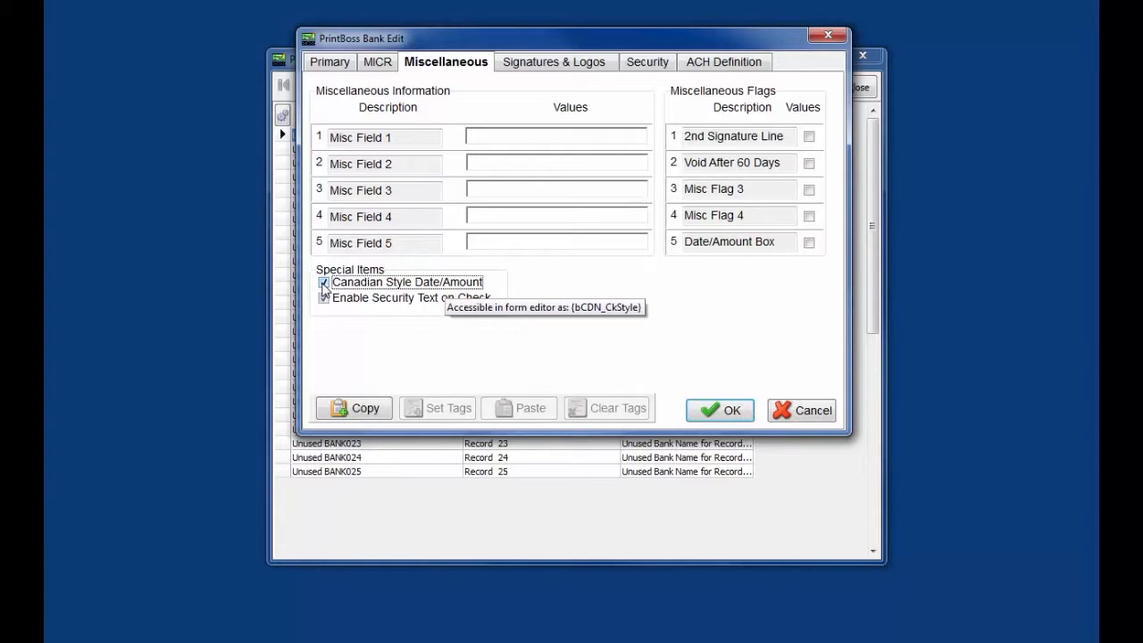
pyautogui.click(324, 285)
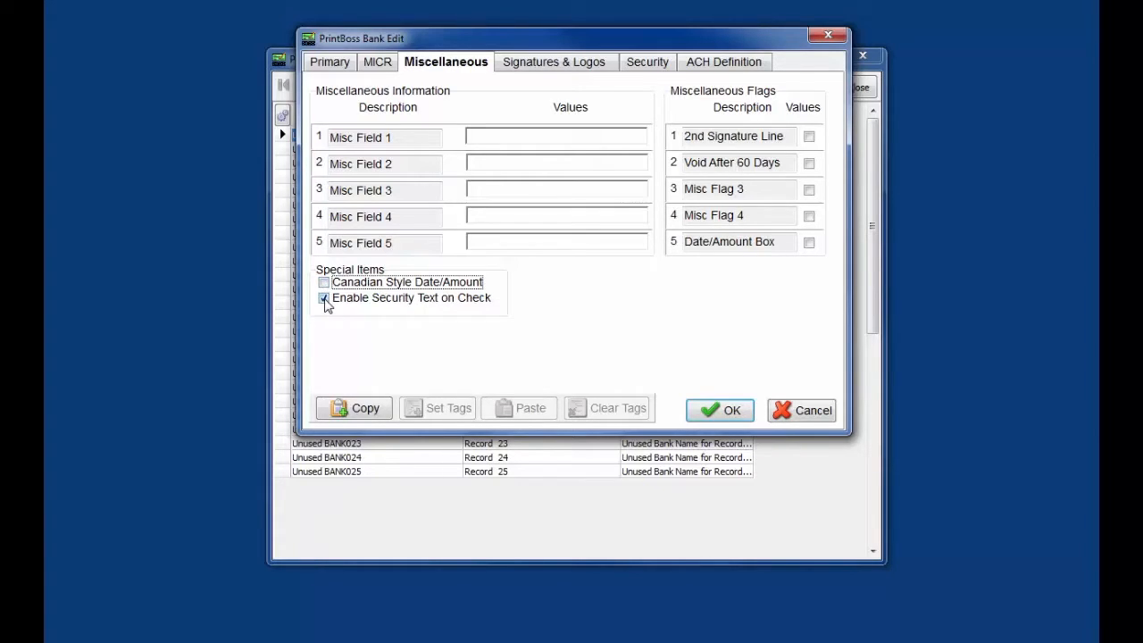
pyautogui.click(325, 300)
pyautogui.click(324, 300)
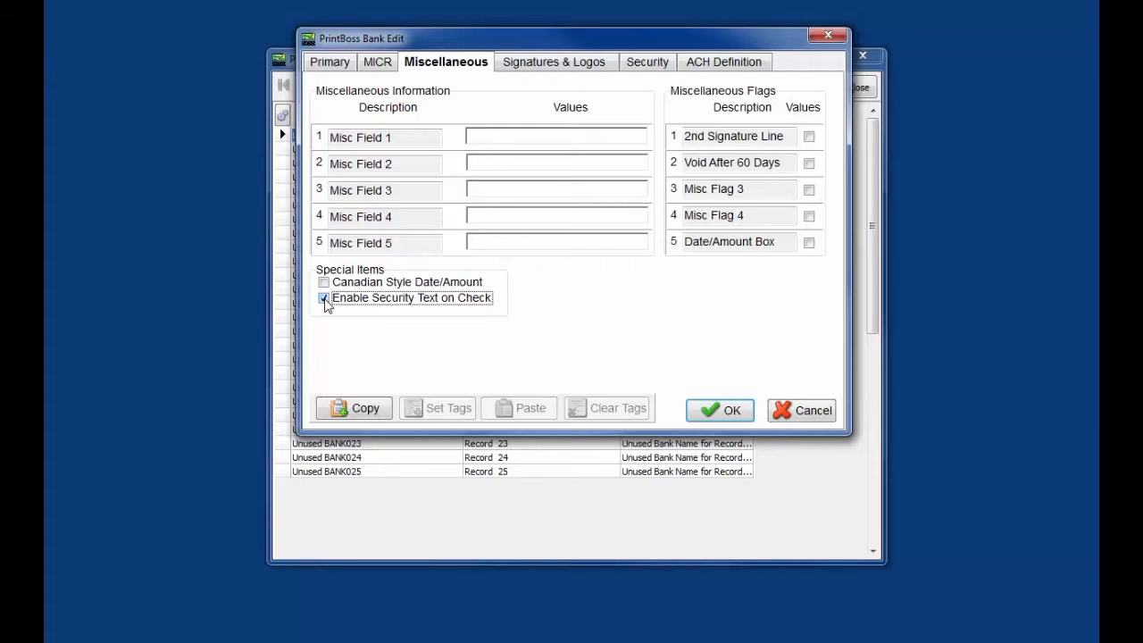
# Save the edited bank record and close its editing dialog
pyautogui.click(719, 414)
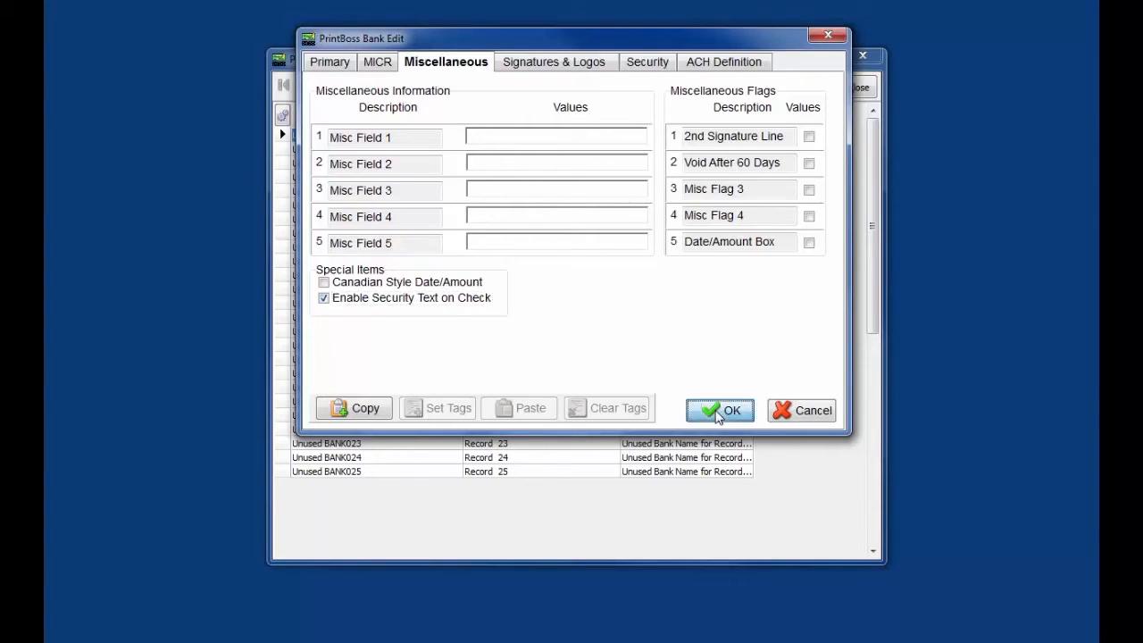